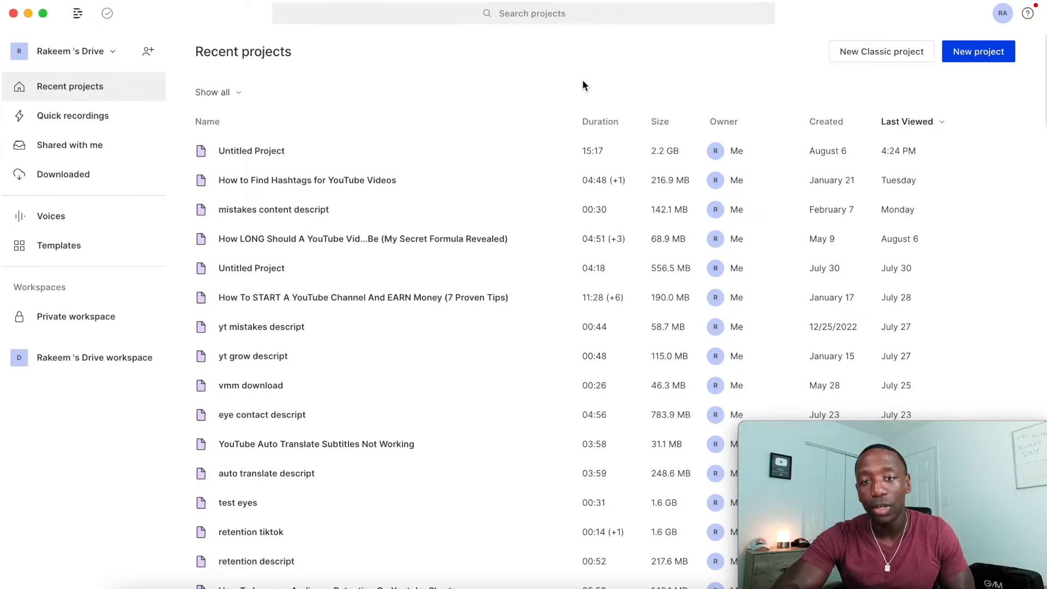
Step: Create a new project and import keywords descript.mp4 from the Keyword 2023 video folder for transcription
{"action": "left_click", "coordinate": [976, 55]}
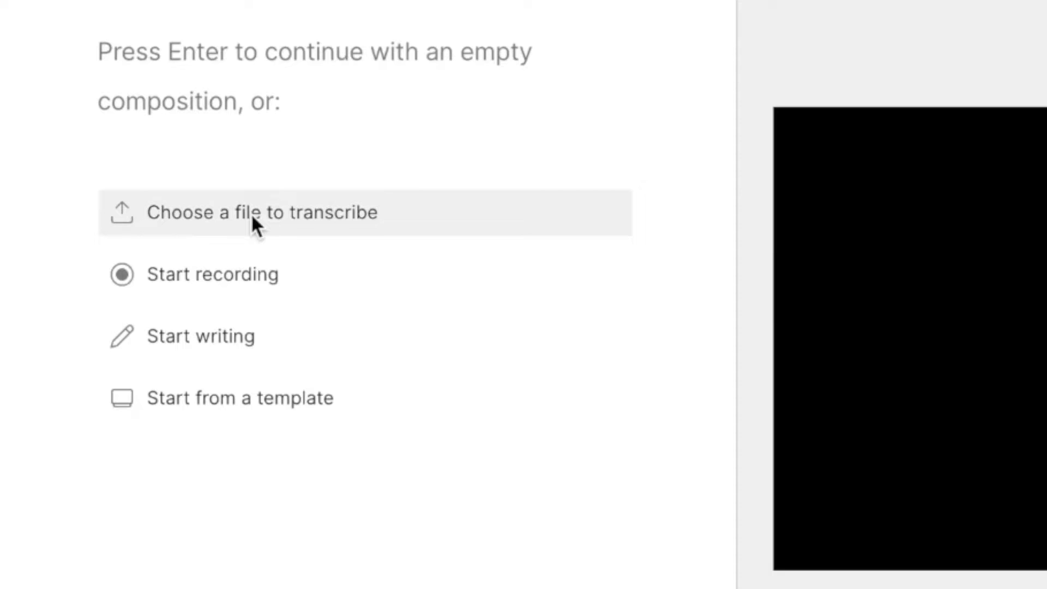
{"action": "left_click", "coordinate": [251, 213]}
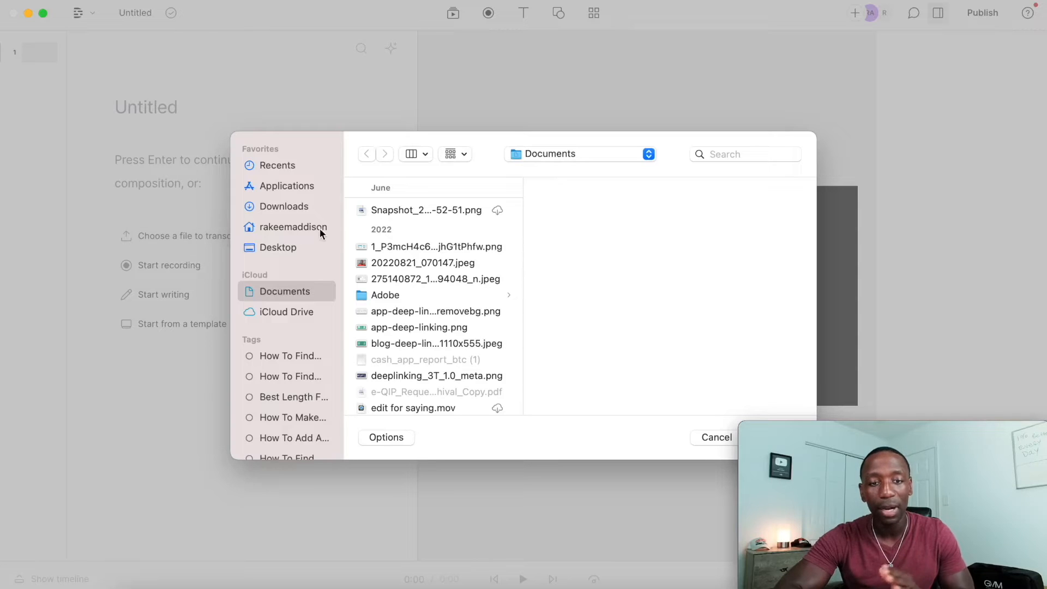
{"action": "left_click", "coordinate": [294, 227]}
{"action": "scroll", "coordinate": [496, 241], "scroll_direction": "down", "scroll_amount": 10}
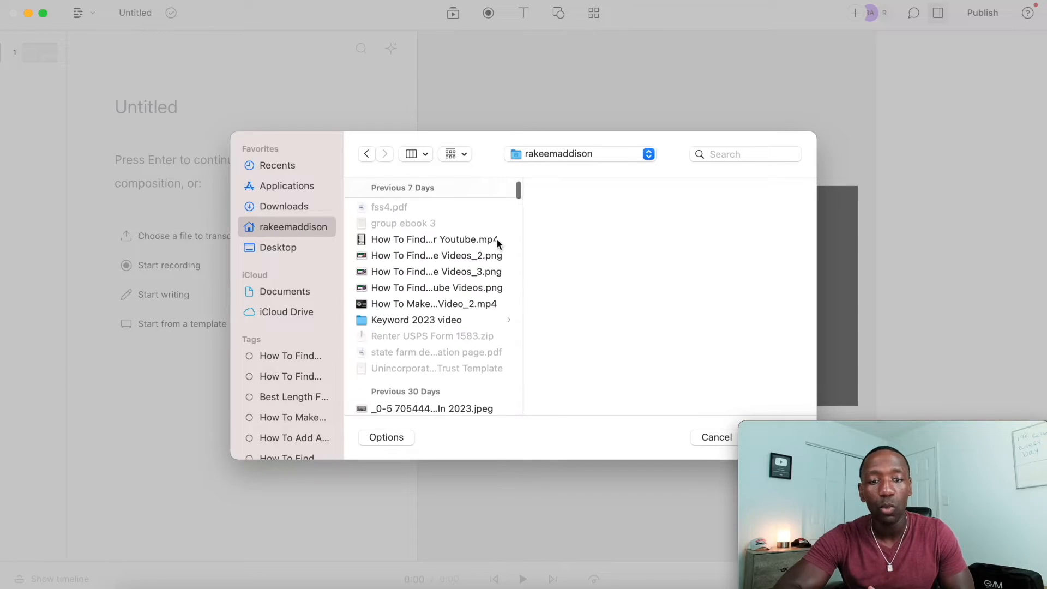
{"action": "left_click", "coordinate": [441, 251]}
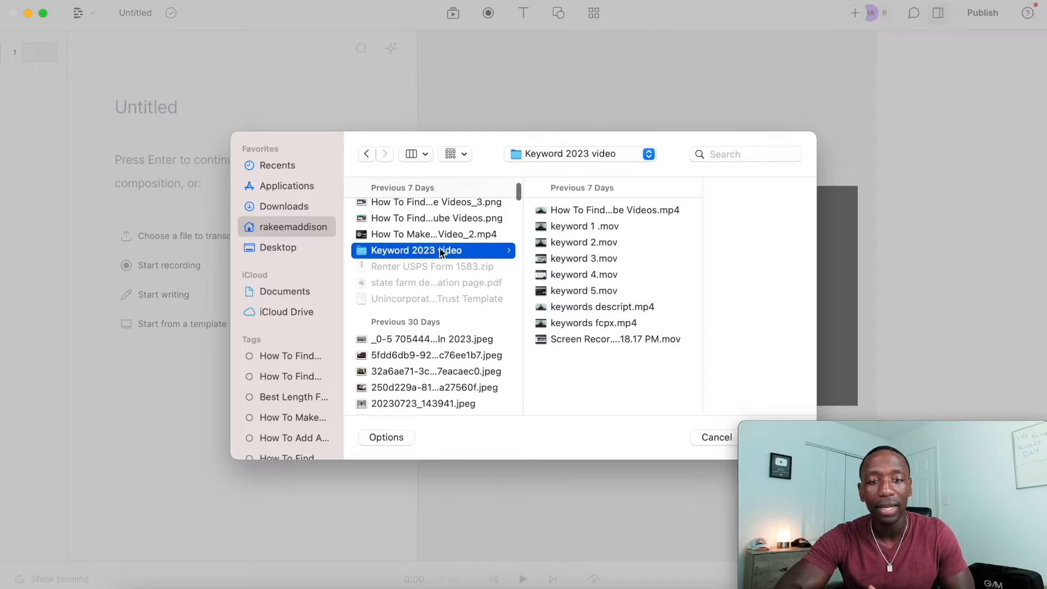
{"action": "double_click", "coordinate": [614, 303]}
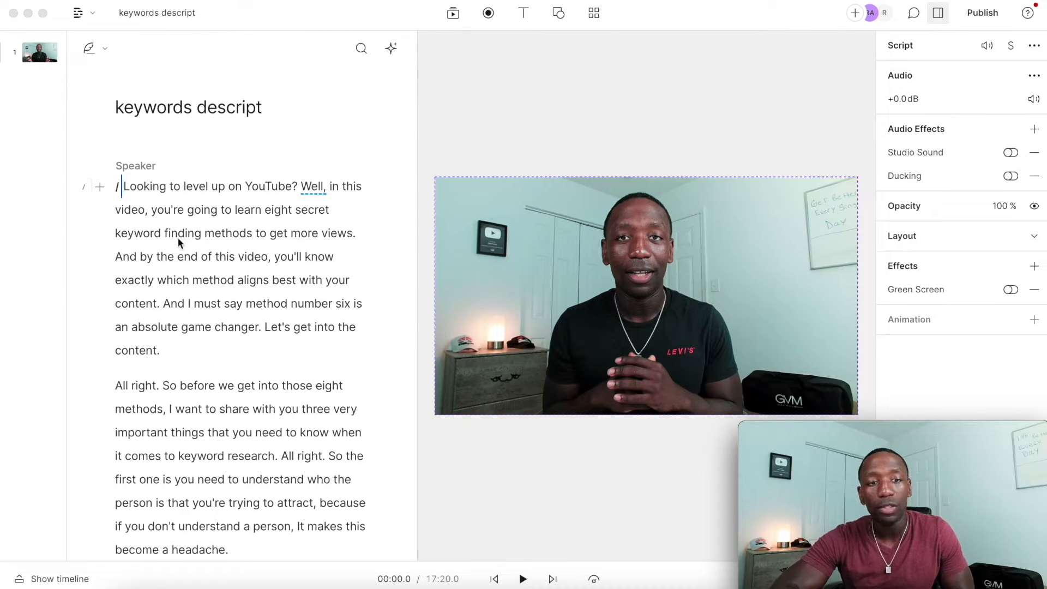
Step: Split the script into scenes before and after the phrase "to get more views."
{"action": "left_click", "coordinate": [123, 187]}
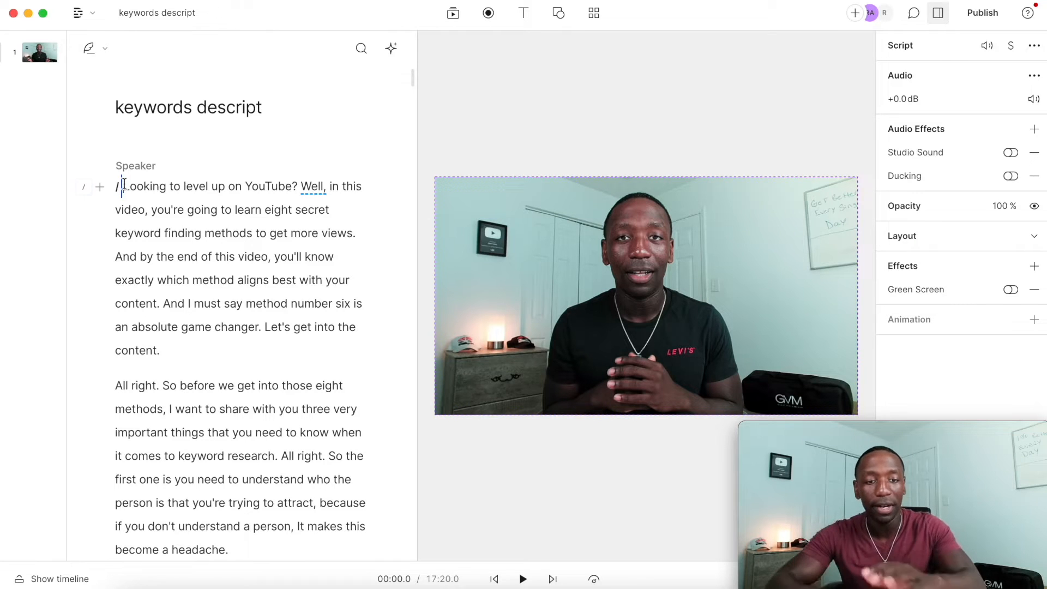
{"action": "left_click", "coordinate": [203, 232]}
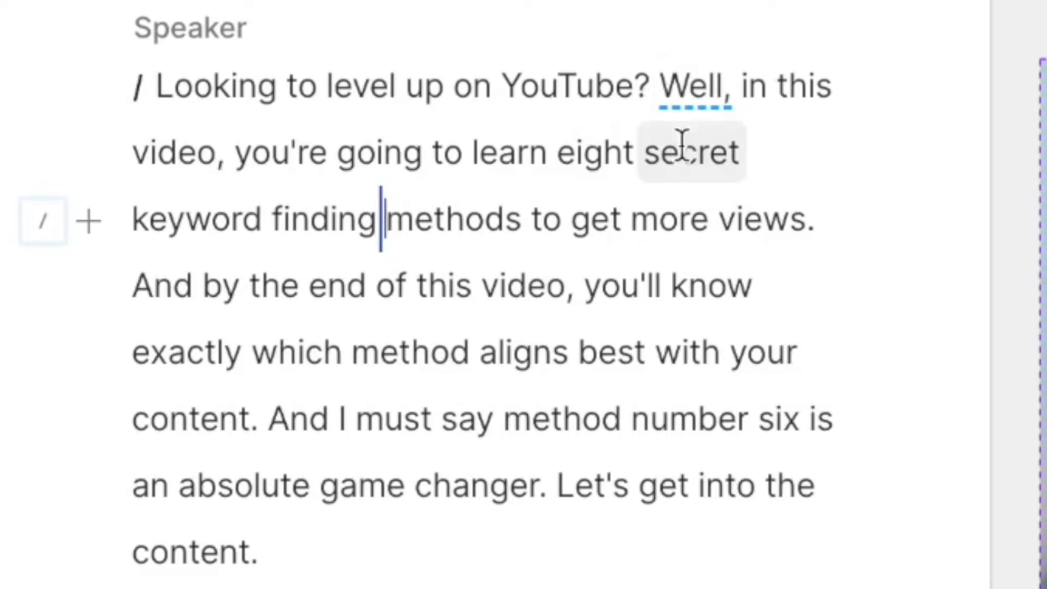
{"action": "left_click", "coordinate": [526, 218]}
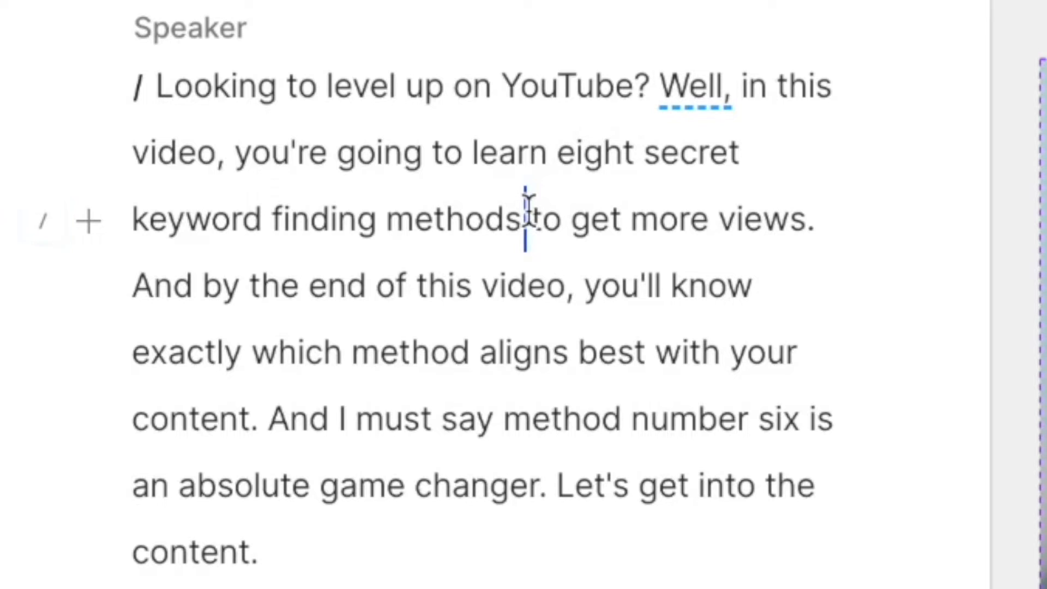
{"action": "type", "text": "/"}
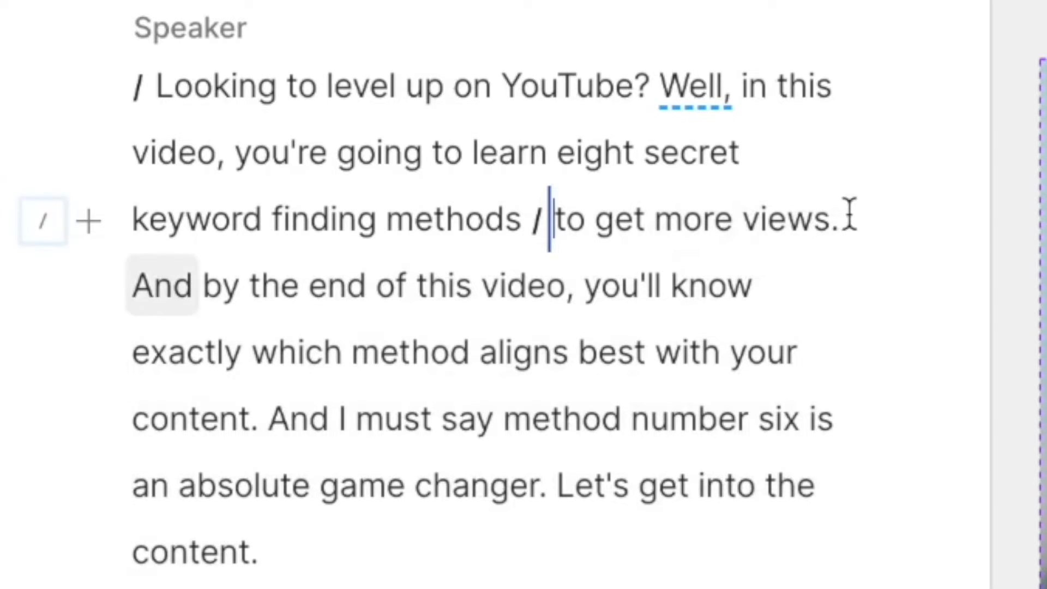
{"action": "left_click", "coordinate": [843, 218]}
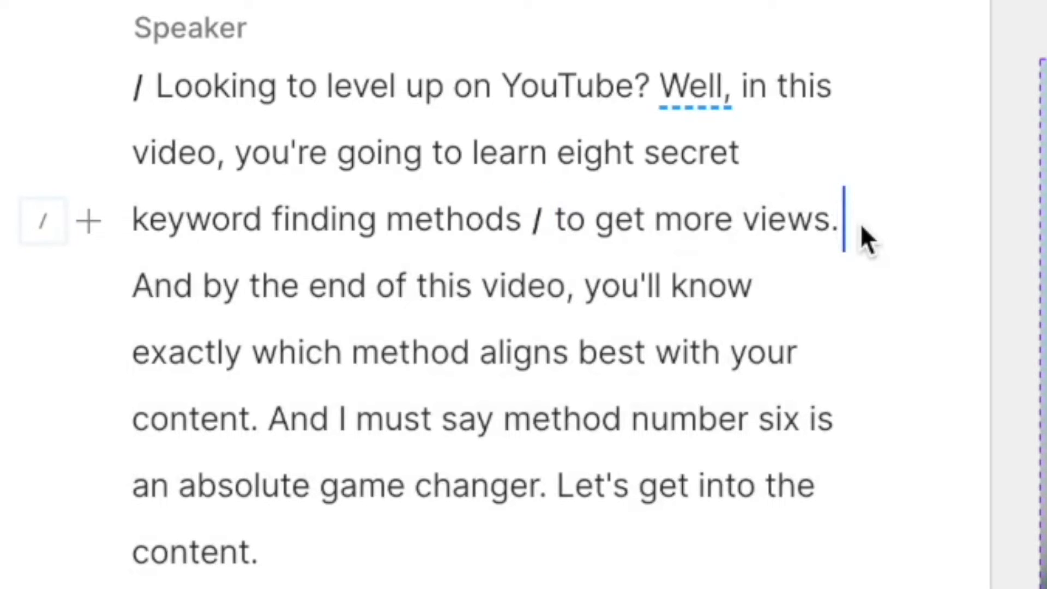
{"action": "type", "text": "/"}
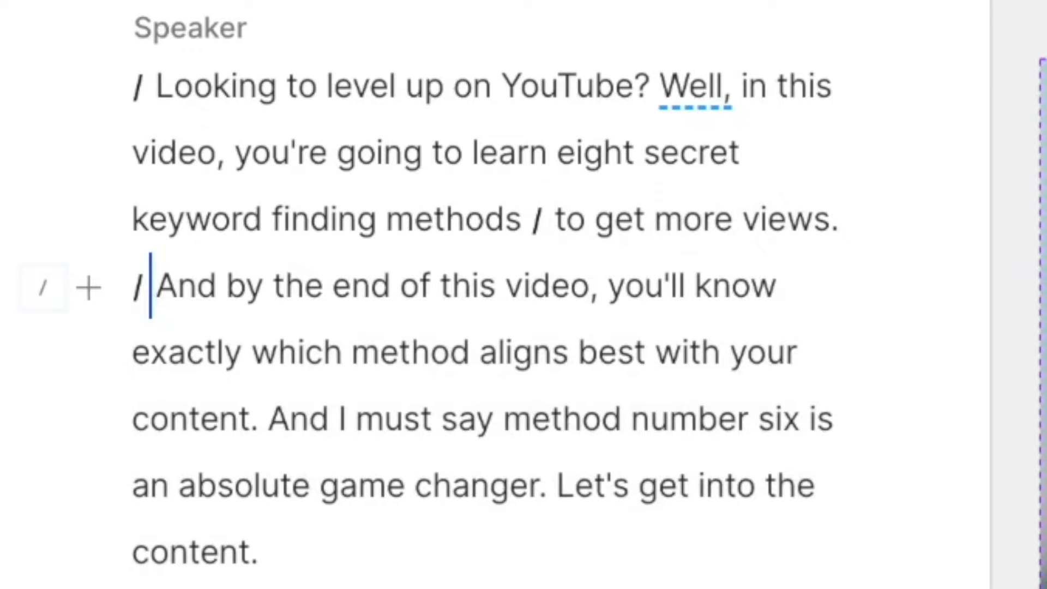
Step: Search the stock videos for "youtube views" and add the view-counter clip to the "to get more views" scene
{"action": "left_click", "coordinate": [555, 218]}
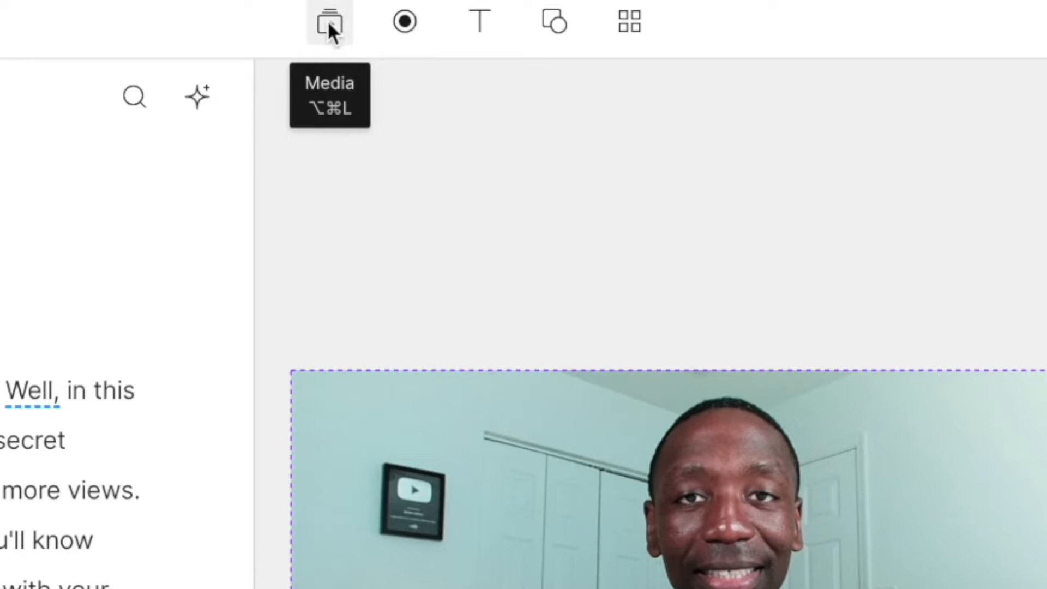
{"action": "left_click", "coordinate": [329, 24]}
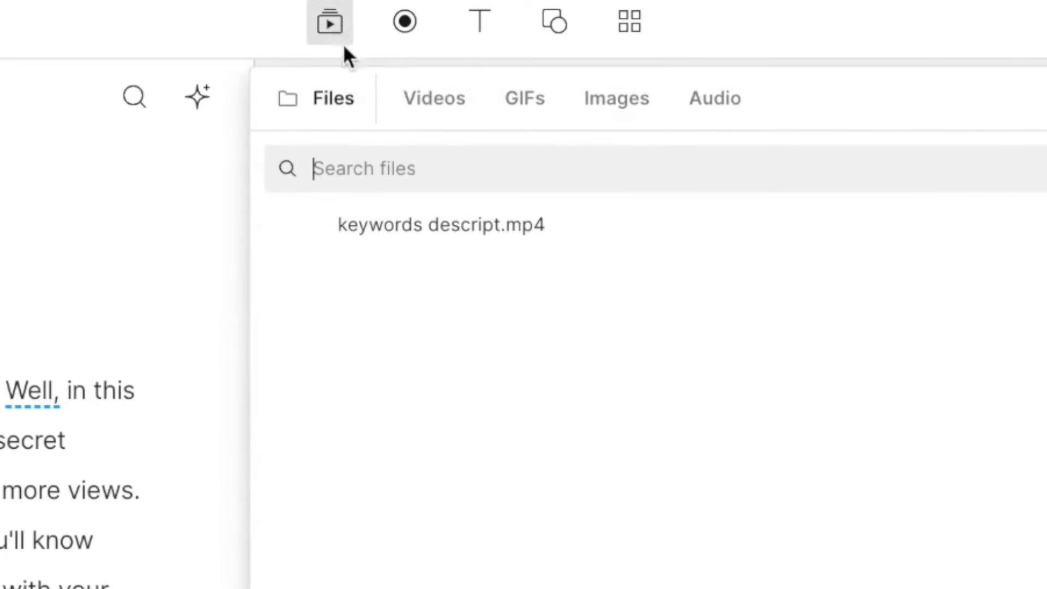
{"action": "left_click", "coordinate": [434, 105]}
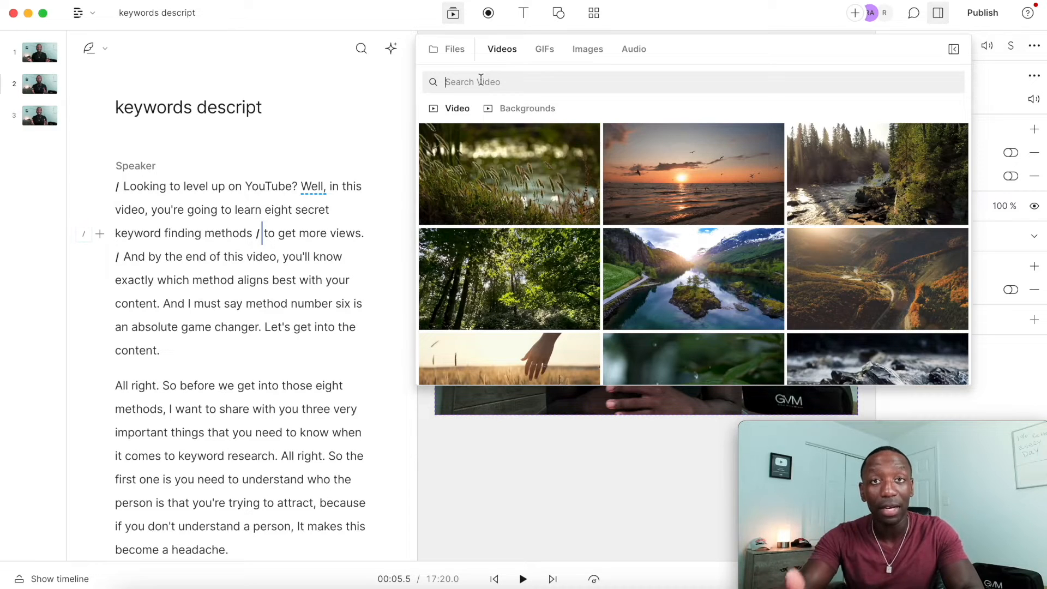
{"action": "left_click", "coordinate": [481, 81]}
{"action": "type", "text": "youtube views"}
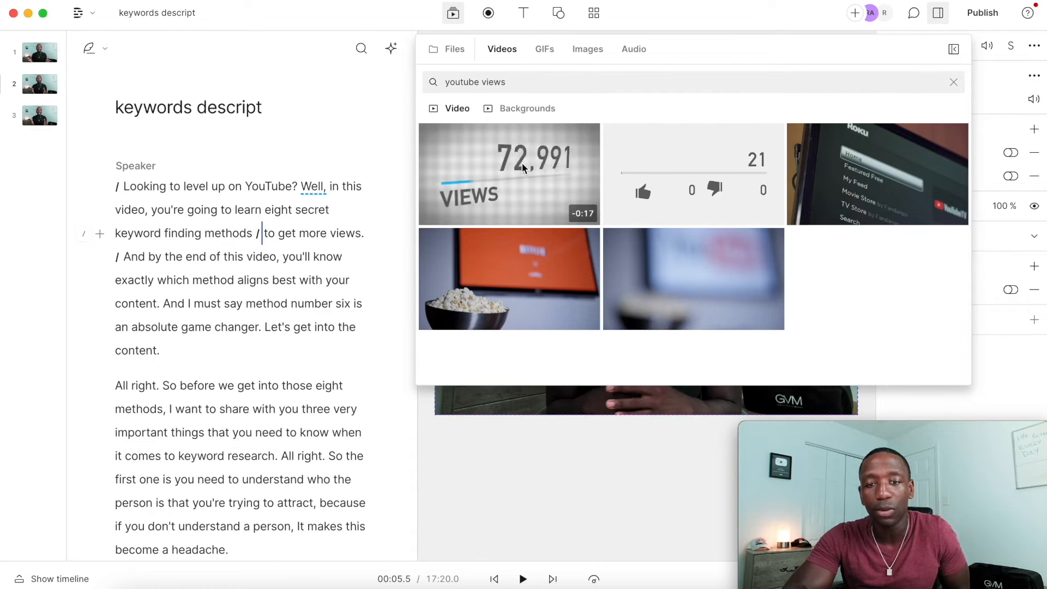
{"action": "key", "text": "Escape"}
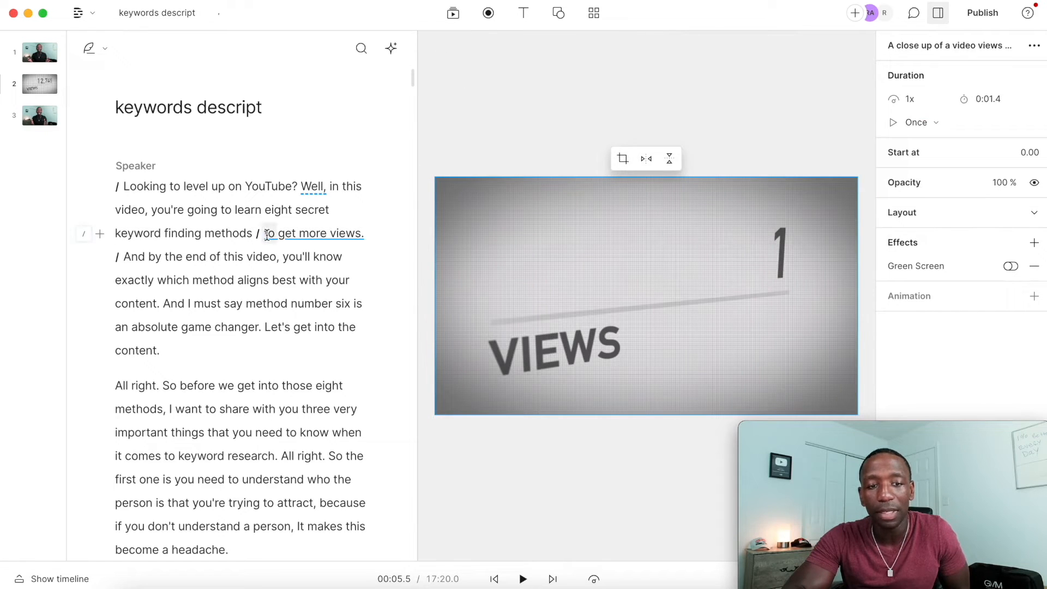
Step: Play the video from the beginning through the "to get more views" scene to check the inserted clip
{"action": "left_click", "coordinate": [122, 186]}
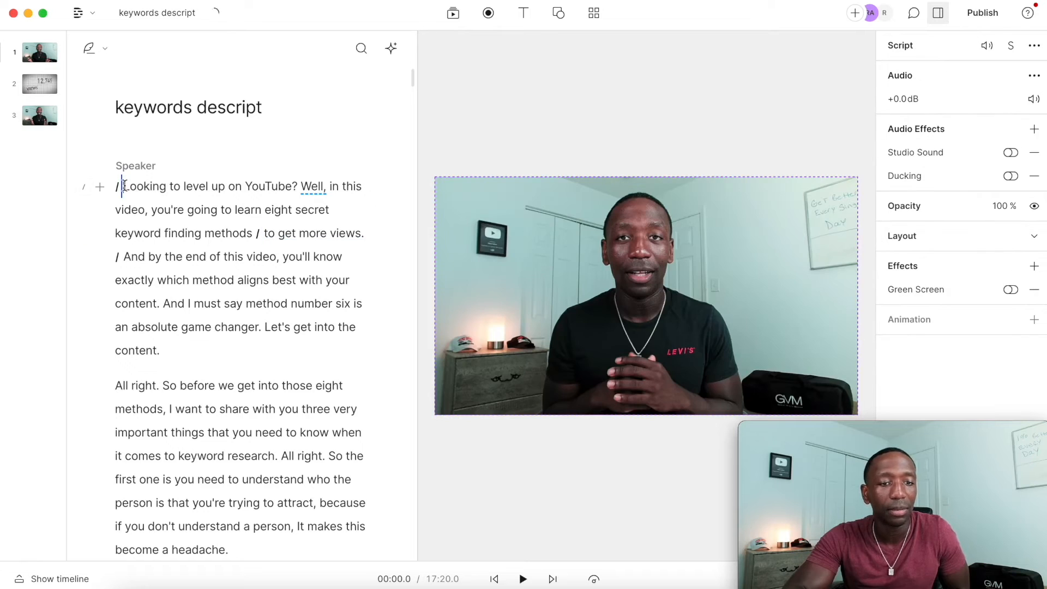
{"action": "key", "text": "space"}
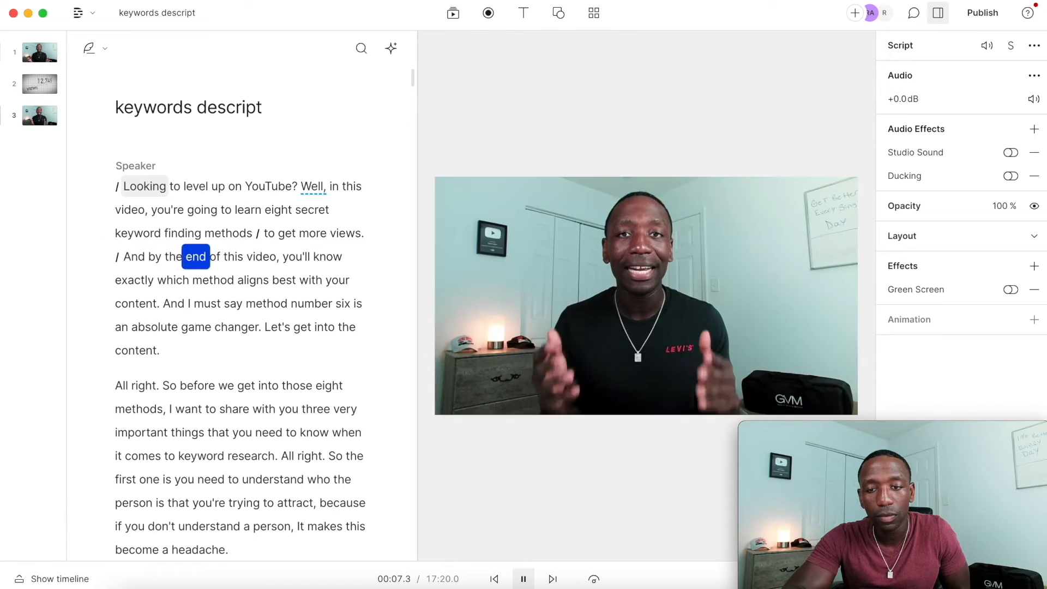
{"action": "key", "text": "space"}
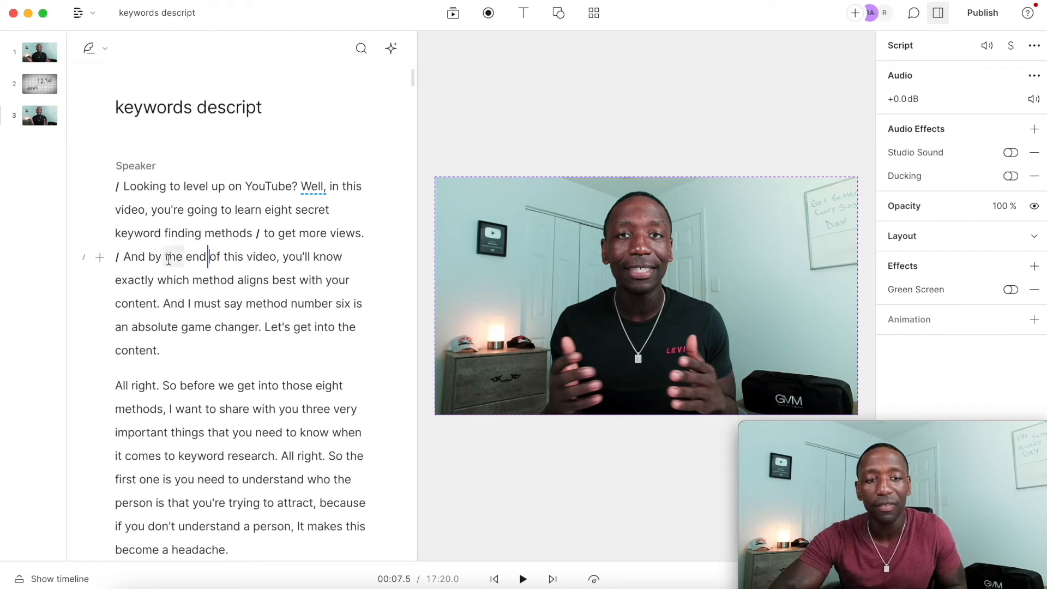
Step: Split the script into scenes before and after the sentence "It makes this become a headache."
{"action": "scroll", "coordinate": [258, 272], "scroll_direction": "down", "scroll_amount": 3}
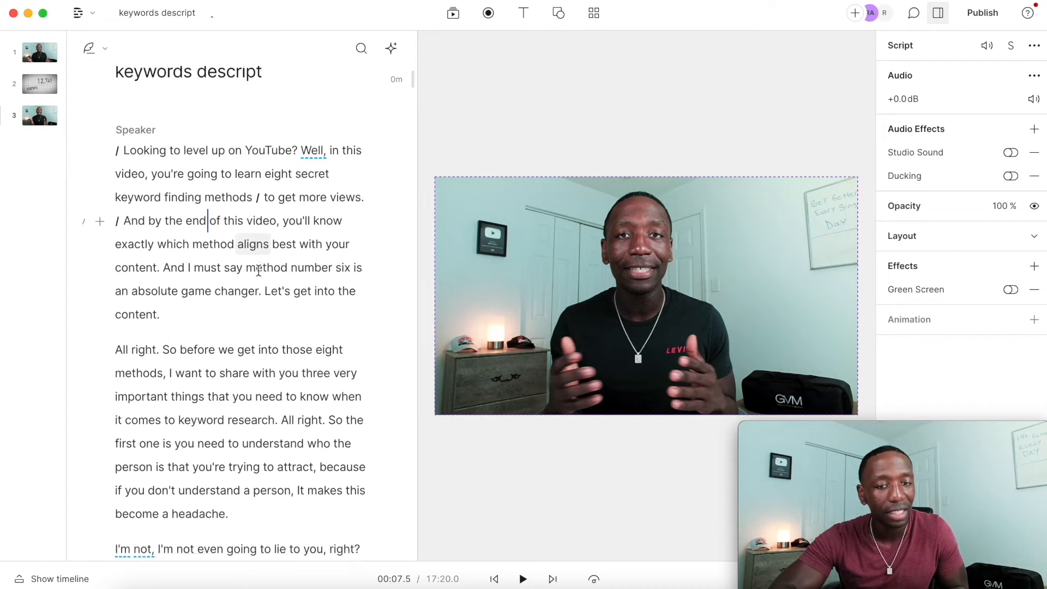
{"action": "scroll", "coordinate": [184, 214], "scroll_direction": "down", "scroll_amount": 4}
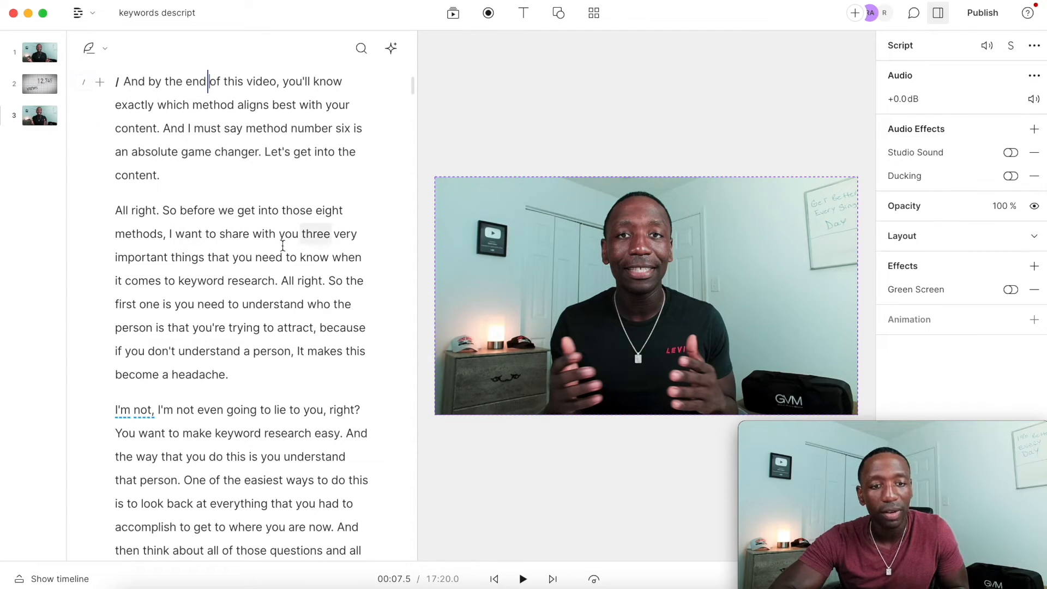
{"action": "scroll", "coordinate": [323, 262], "scroll_direction": "down", "scroll_amount": 5}
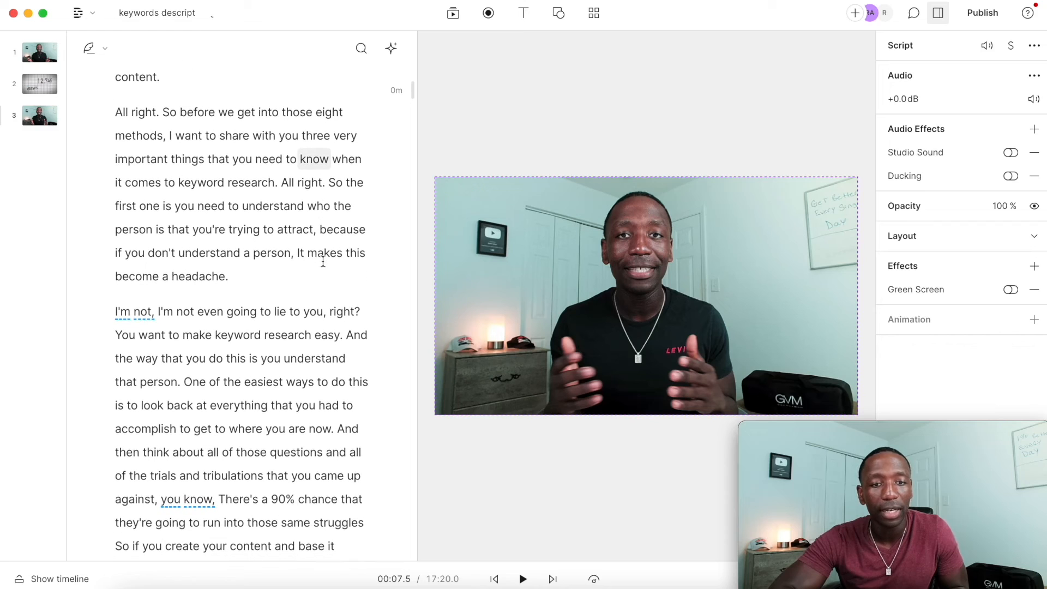
{"action": "scroll", "coordinate": [321, 232], "scroll_direction": "down", "scroll_amount": 4}
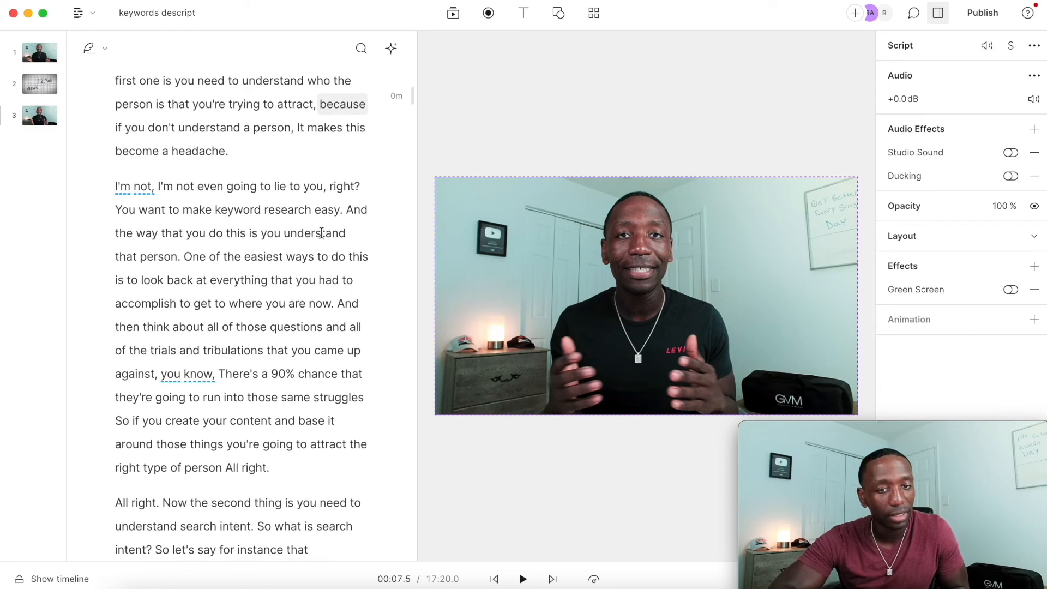
{"action": "scroll", "coordinate": [322, 233], "scroll_direction": "up", "scroll_amount": 1}
{"action": "scroll", "coordinate": [322, 233], "scroll_direction": "up", "scroll_amount": 3}
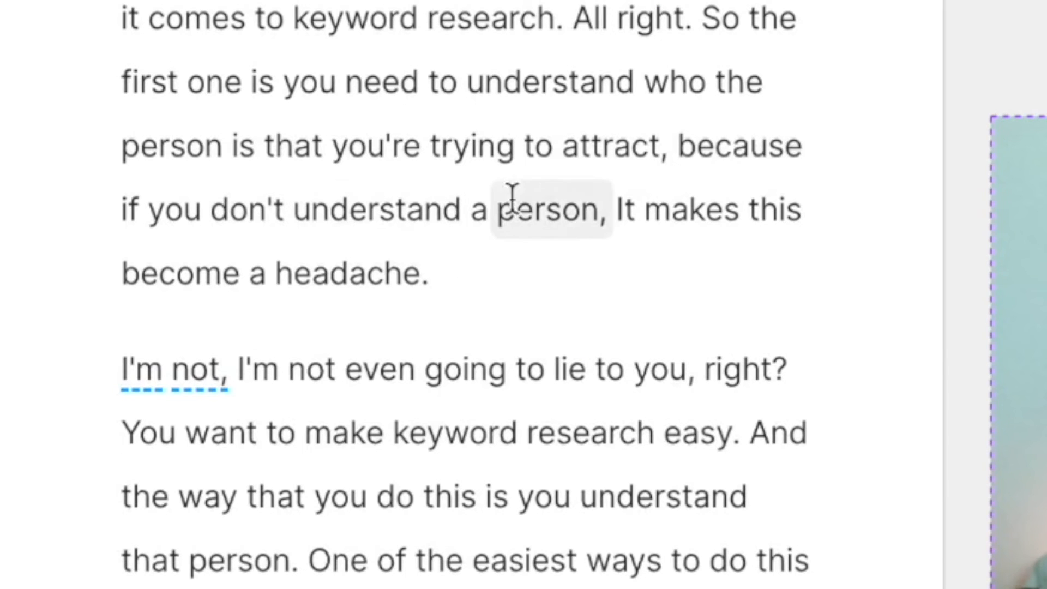
{"action": "left_click", "coordinate": [615, 216]}
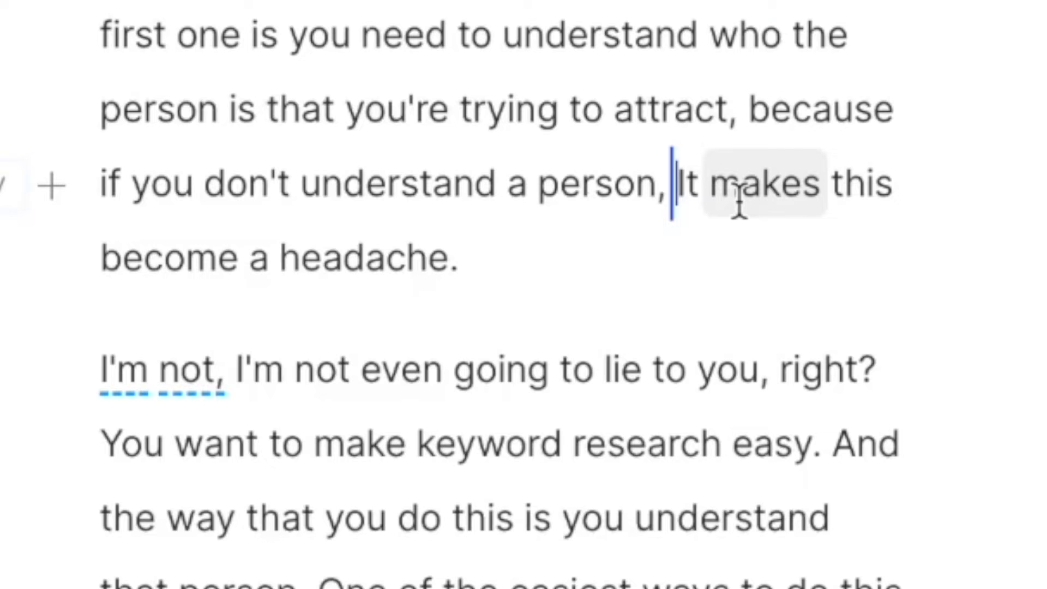
{"action": "type", "text": "/"}
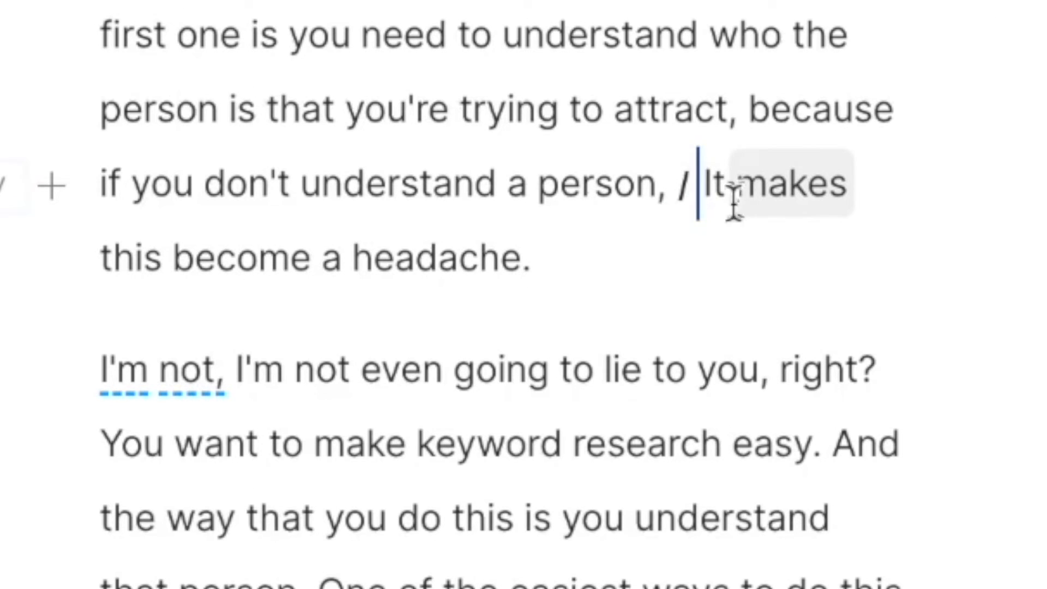
{"action": "left_click", "coordinate": [533, 260]}
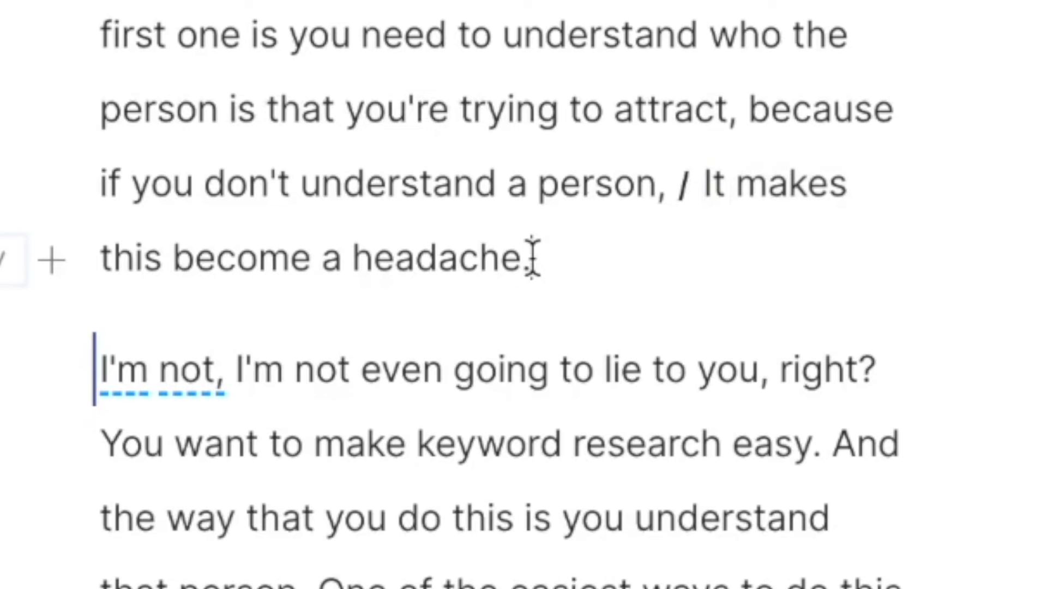
{"action": "type", "text": "/"}
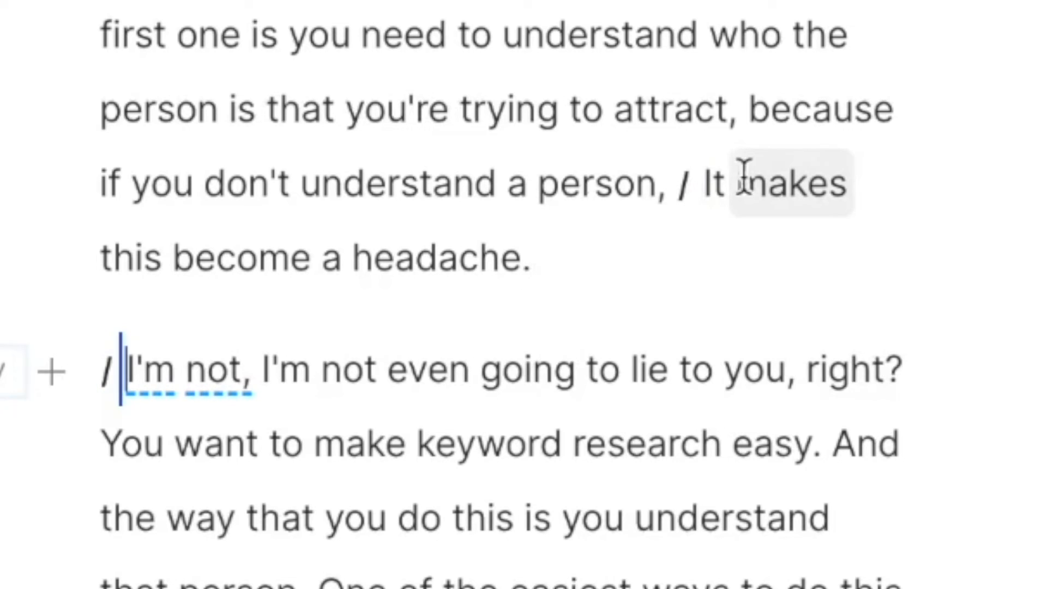
Step: Search the stock videos for "headache" and add the clip of the man holding his head to the "It makes this become a headache" scene
{"action": "left_click", "coordinate": [700, 180]}
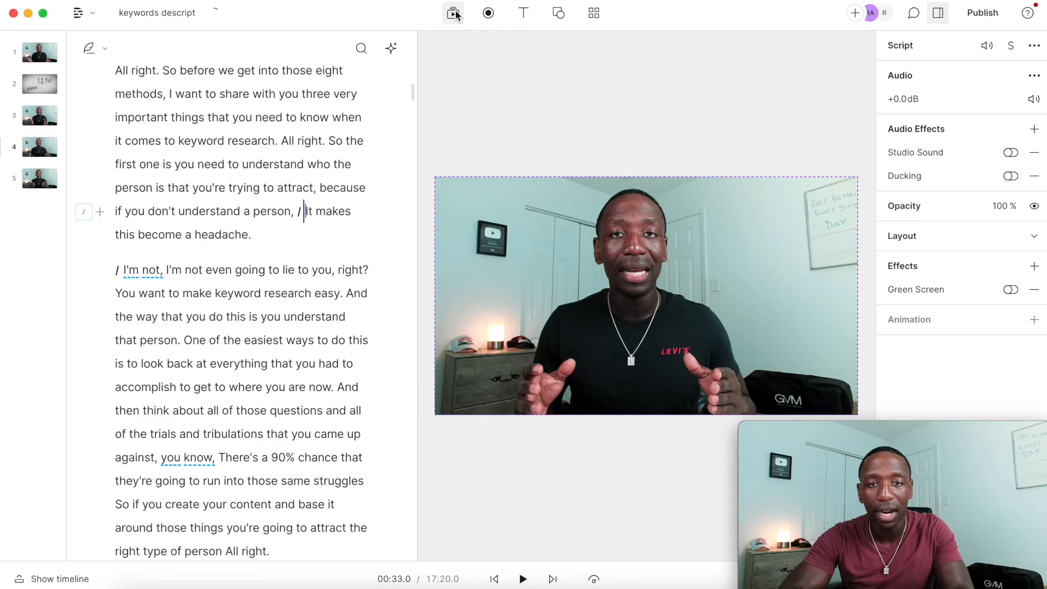
{"action": "left_click", "coordinate": [453, 13]}
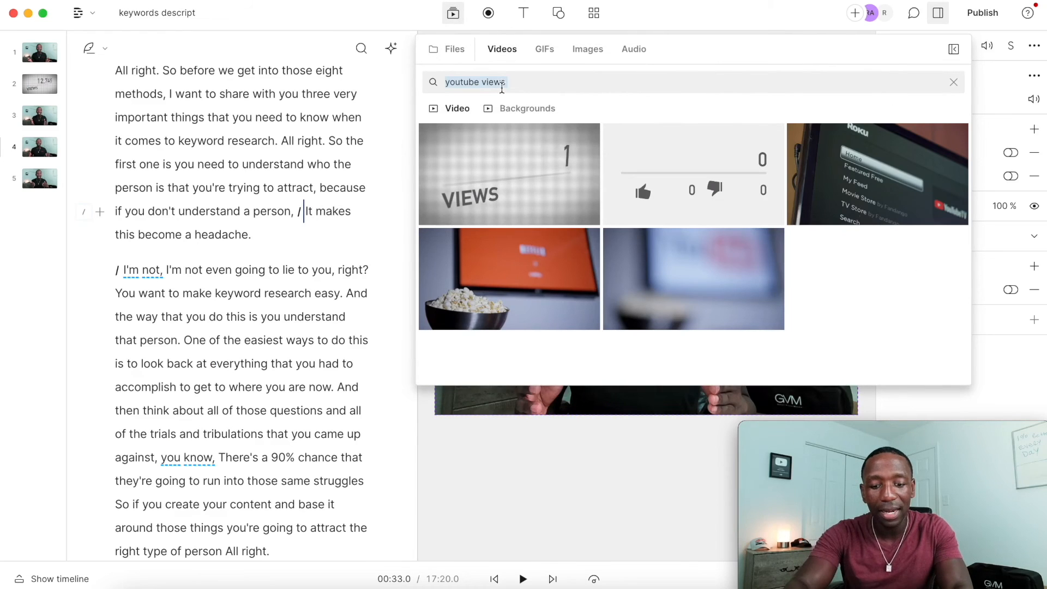
{"action": "type", "text": "headache"}
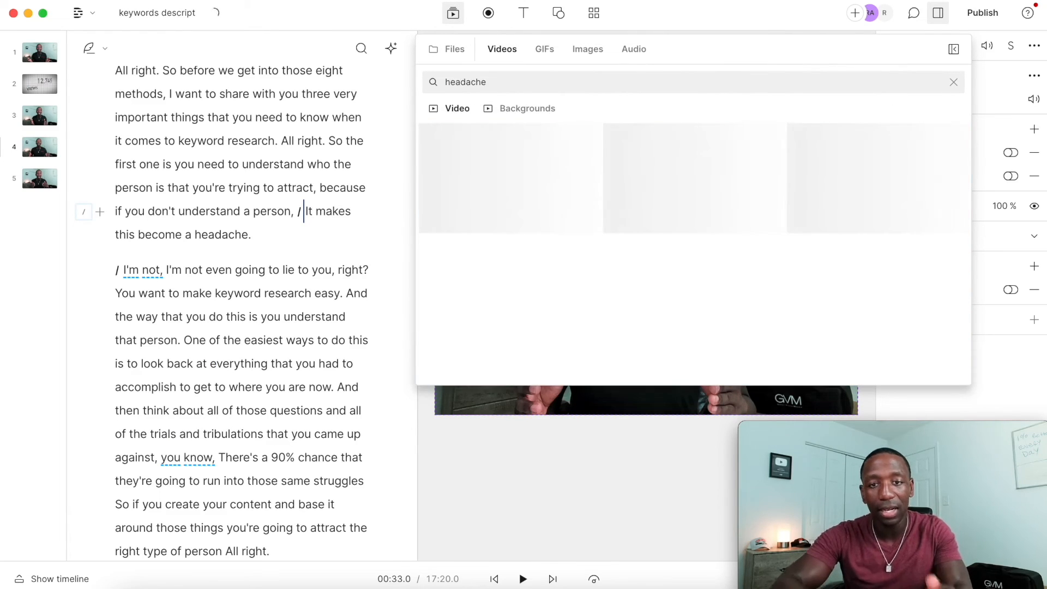
{"action": "mouse_move", "coordinate": [525, 176]}
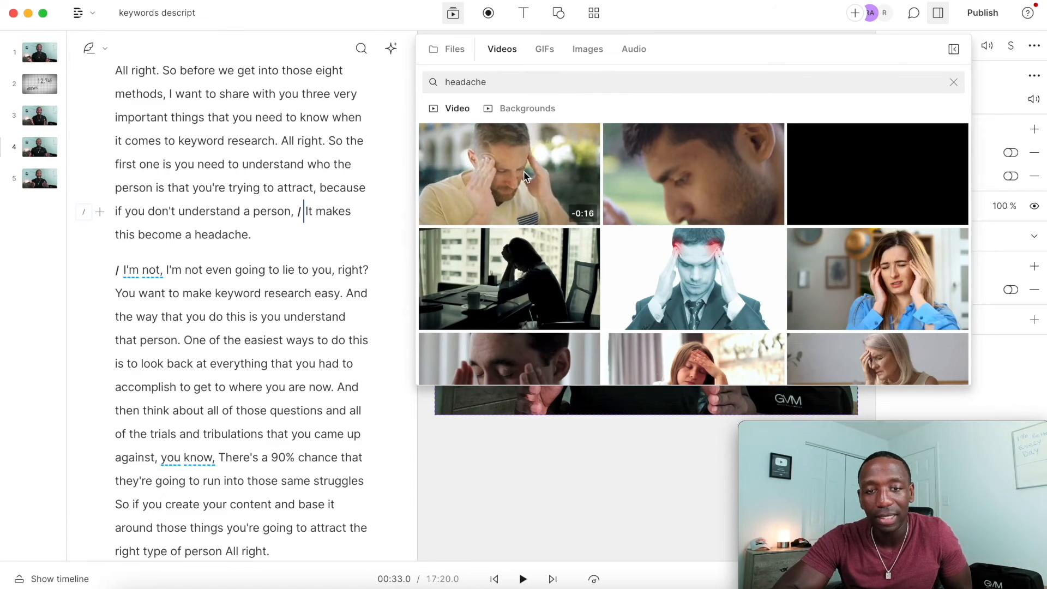
{"action": "left_click", "coordinate": [523, 174]}
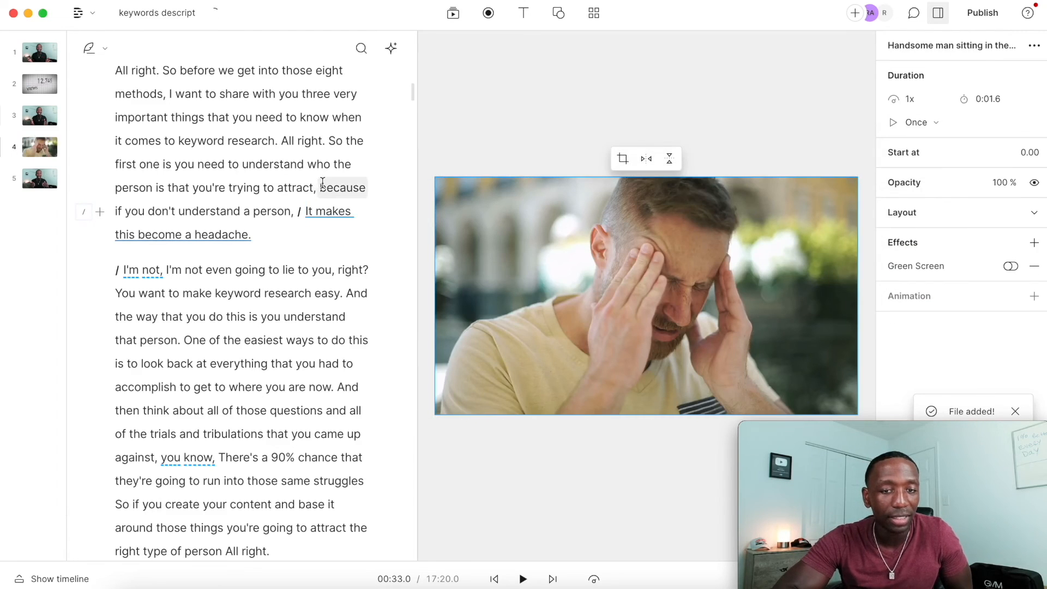
Step: Play the video from "because if you don't understand a person" through the headache scene to check its clip
{"action": "left_click", "coordinate": [318, 188]}
{"action": "key", "text": "space"}
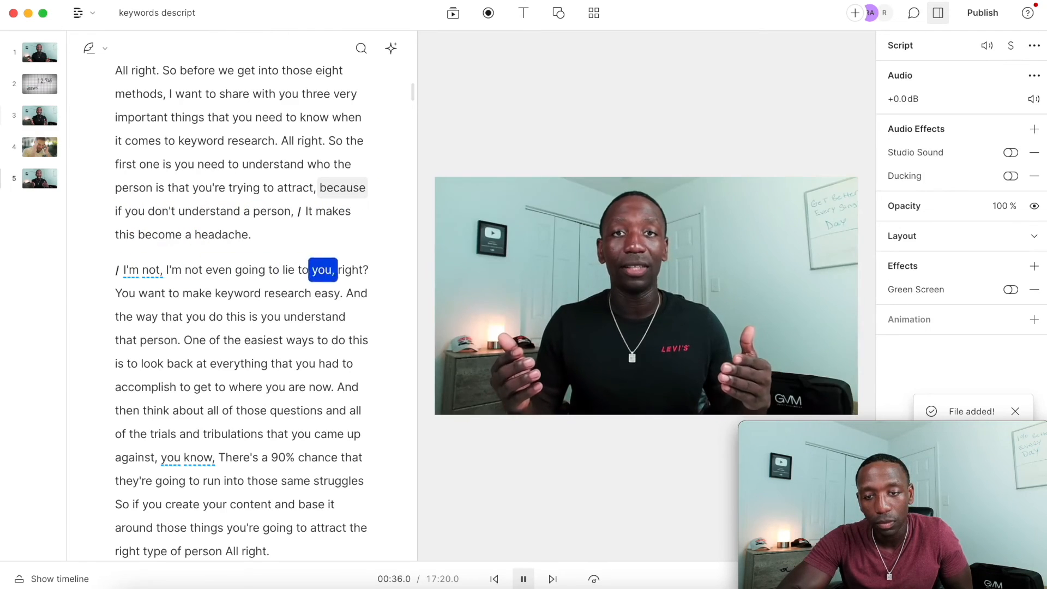
{"action": "key", "text": "space"}
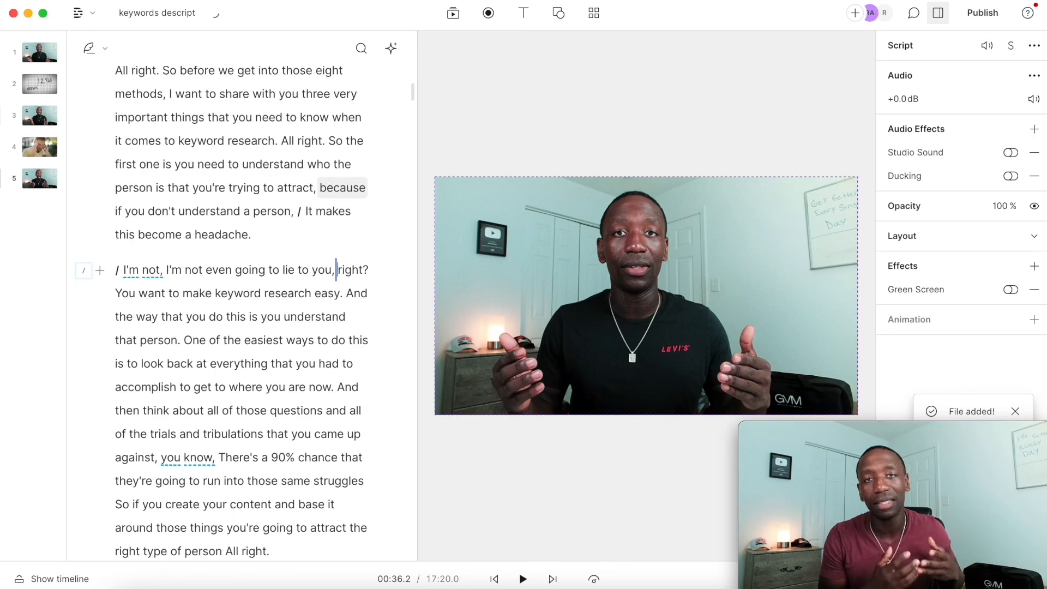
Step: Split the script into scenes before and after the words "who the person" and place the cursor at that scene's start
{"action": "left_click", "coordinate": [310, 162]}
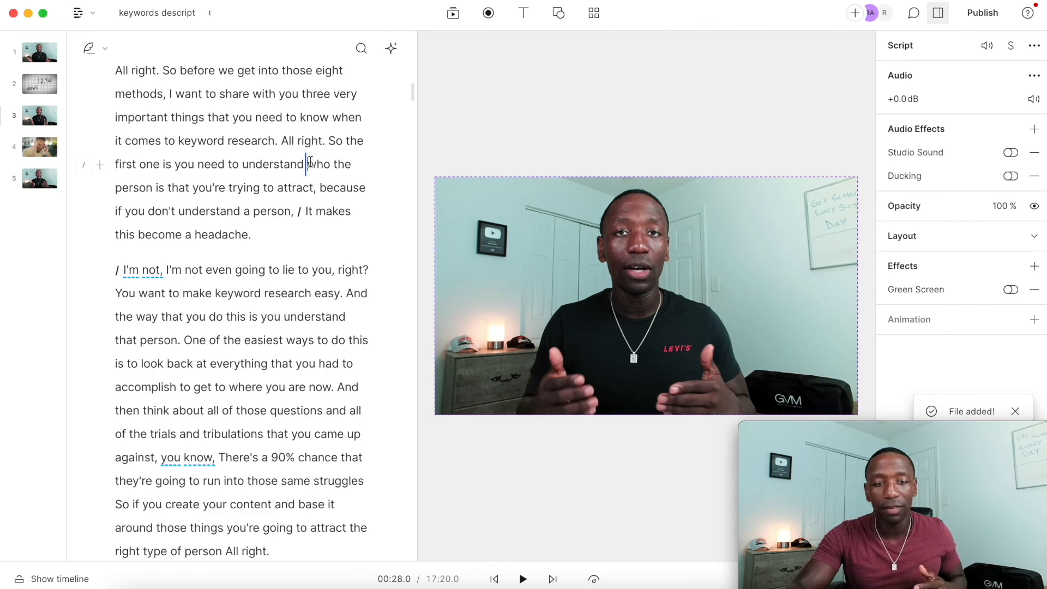
{"action": "type", "text": "/"}
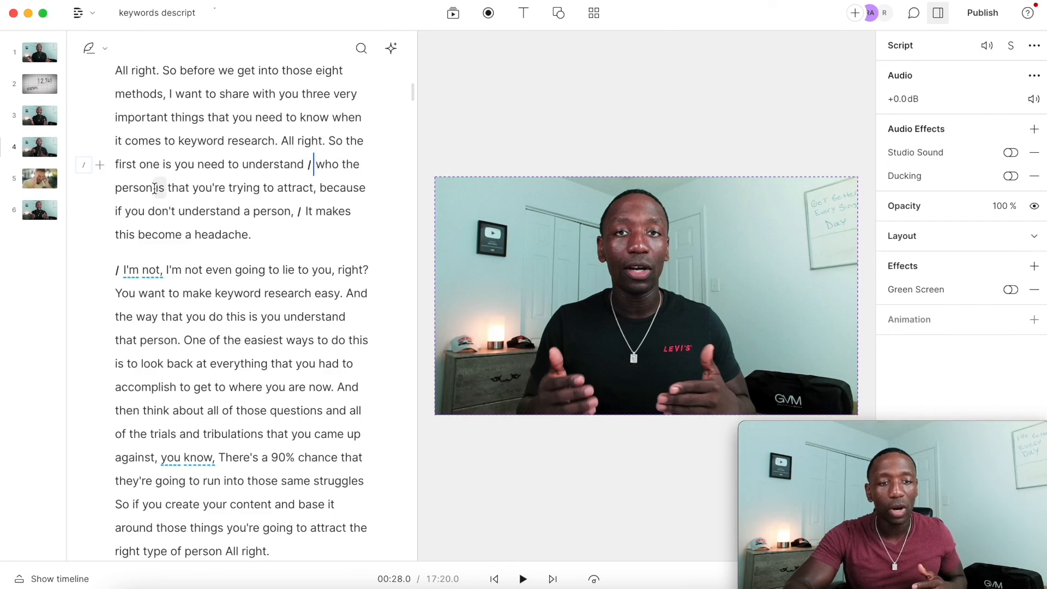
{"action": "left_click", "coordinate": [154, 188]}
{"action": "key", "text": "slash"}
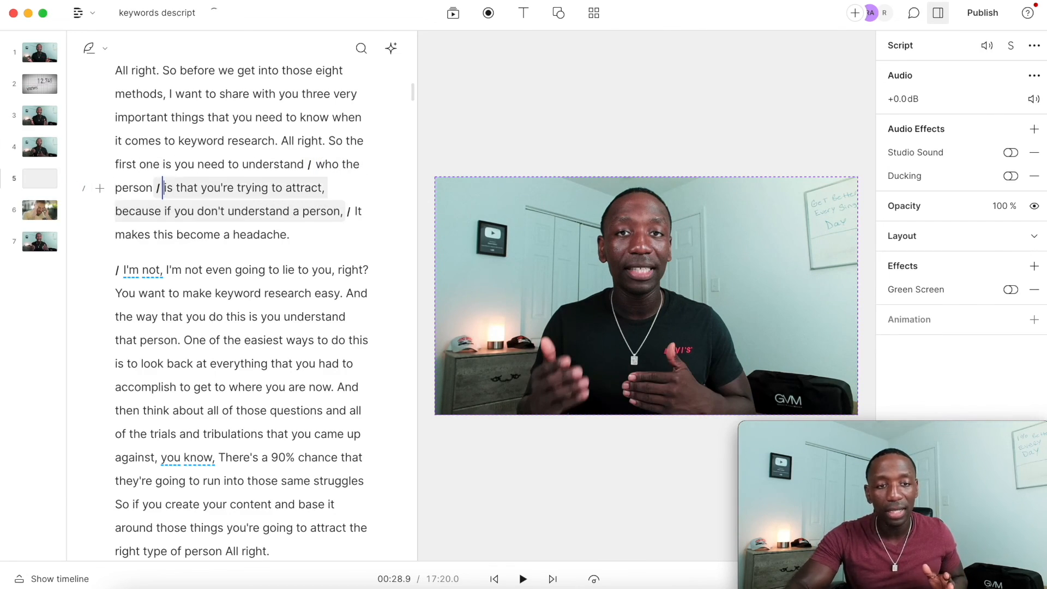
{"action": "left_click", "coordinate": [315, 164]}
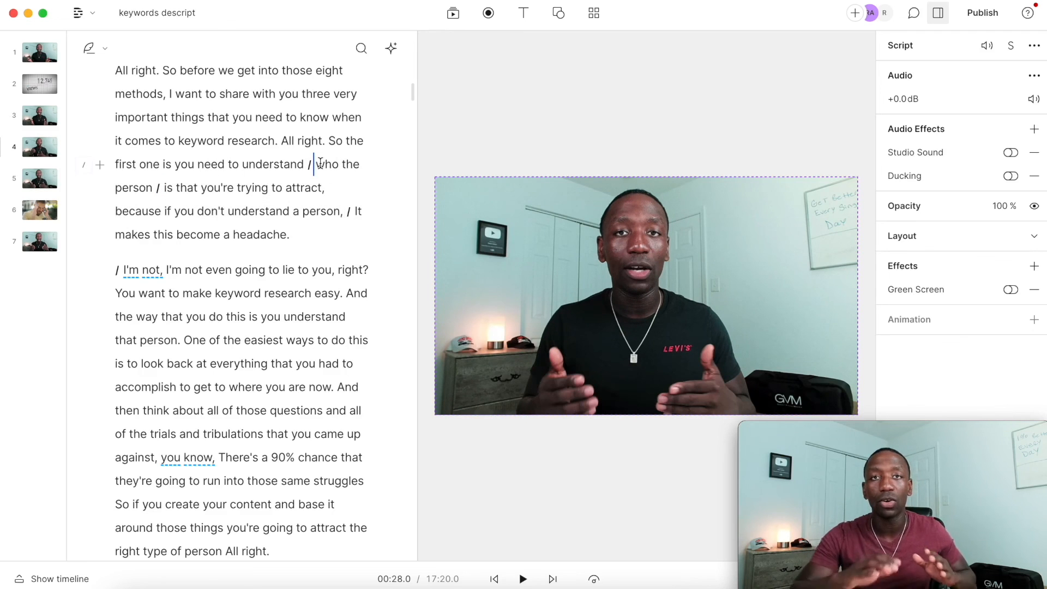